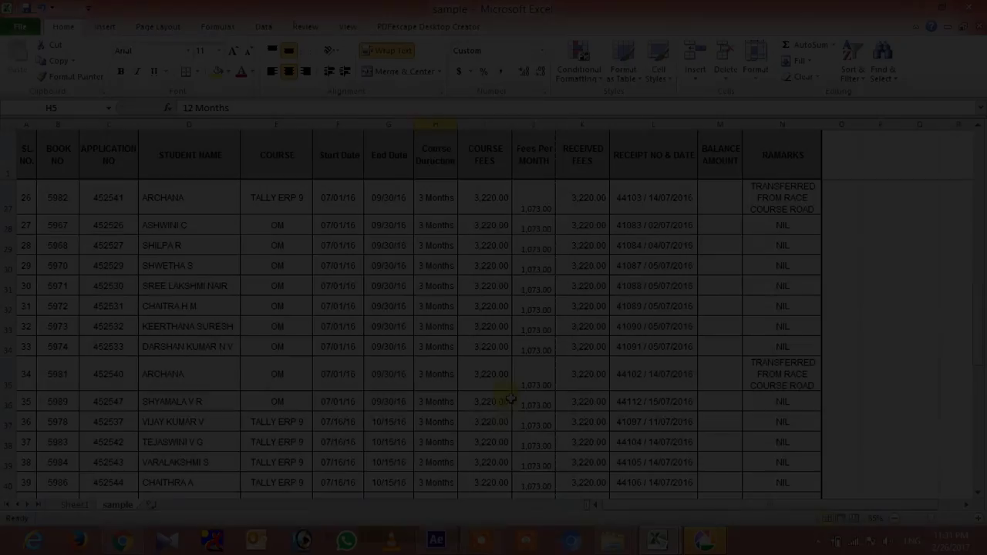
# Scroll up and down through the fee register to review its rows
pyautogui.scroll(-4, 514, 406)
pyautogui.scroll(7, 502, 391)
pyautogui.scroll(1, 511, 391)
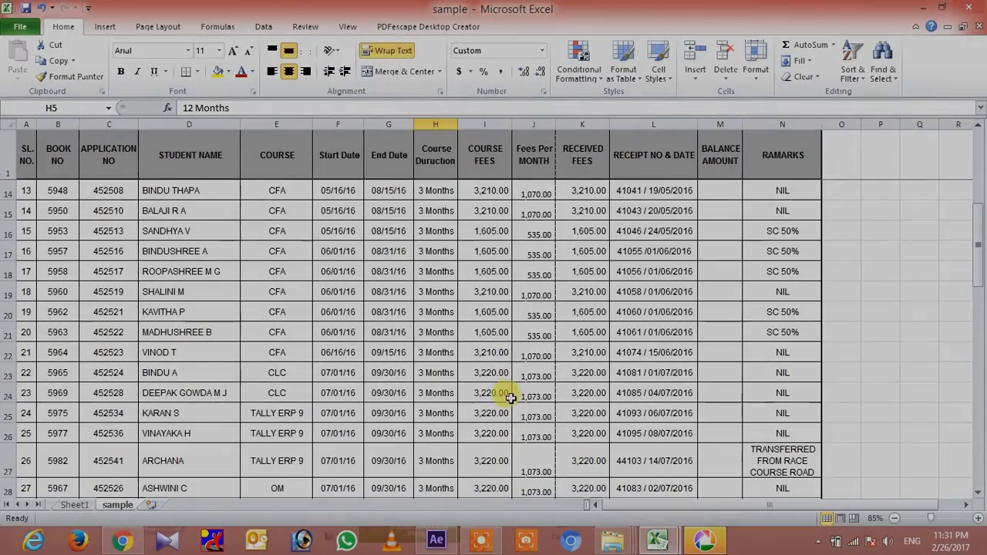
pyautogui.scroll(-4, 512, 309)
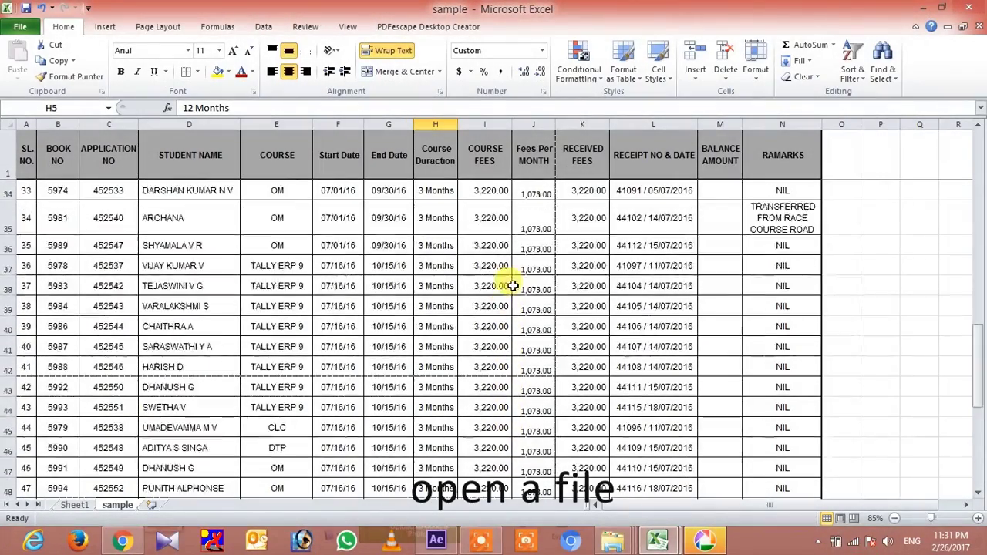
pyautogui.scroll(-9, 513, 286)
pyautogui.scroll(-1, 513, 286)
pyautogui.scroll(5, 513, 286)
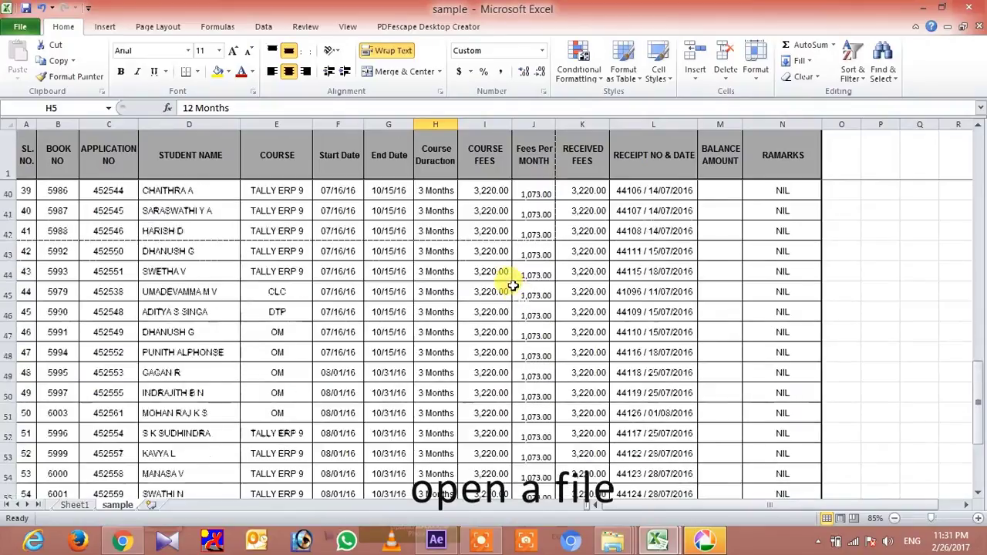
pyautogui.scroll(4, 517, 293)
pyautogui.scroll(9, 515, 289)
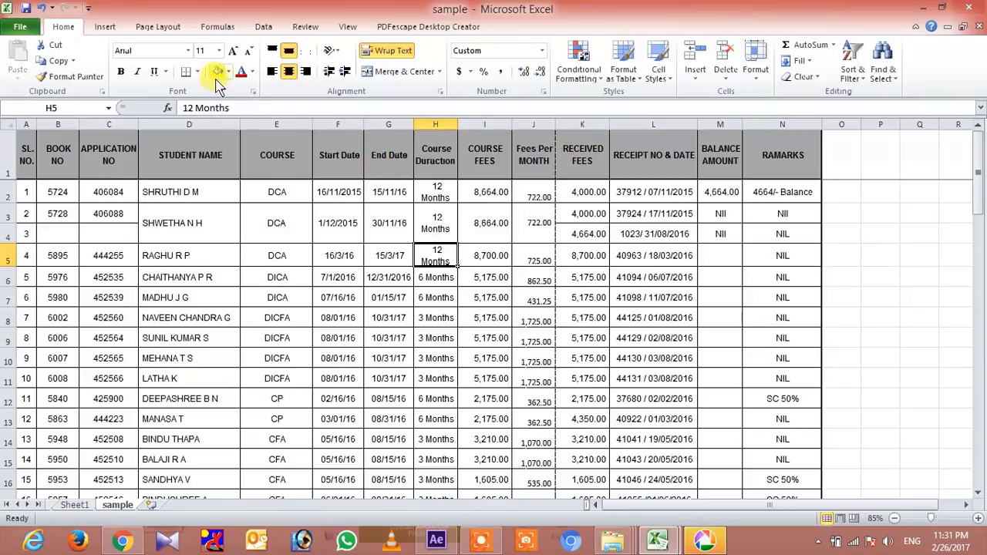
# Switch the sheet to Page Break Preview and scroll through the marked page boundaries
pyautogui.click(344, 31)
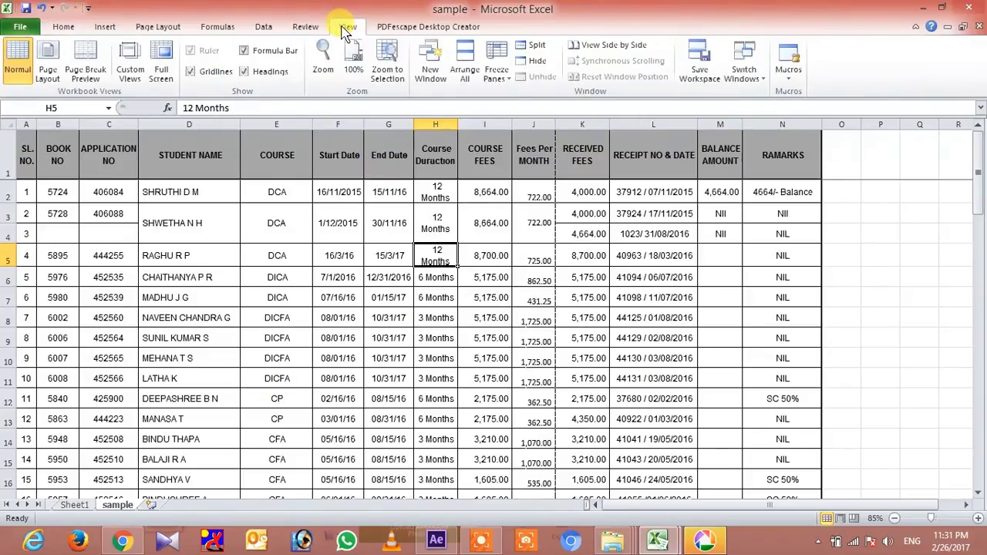
pyautogui.click(89, 71)
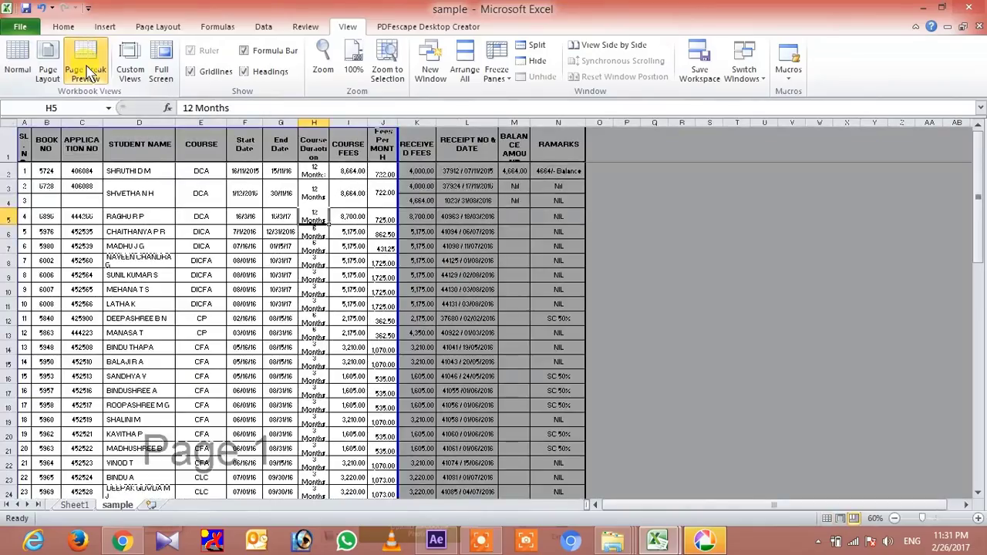
pyautogui.scroll(-3, 301, 255)
pyautogui.scroll(-6, 299, 257)
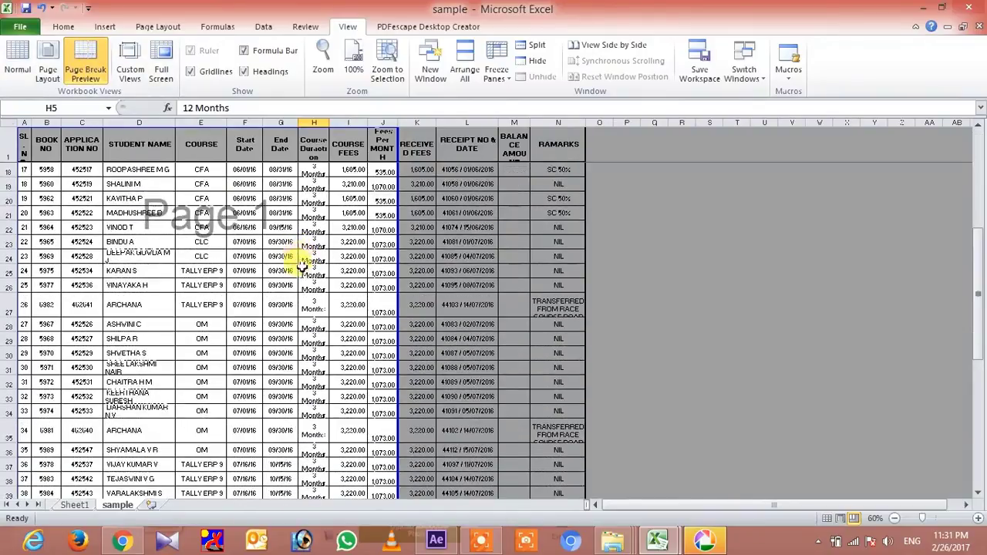
pyautogui.scroll(-2, 303, 297)
pyautogui.scroll(-4, 301, 309)
pyautogui.scroll(-2, 298, 301)
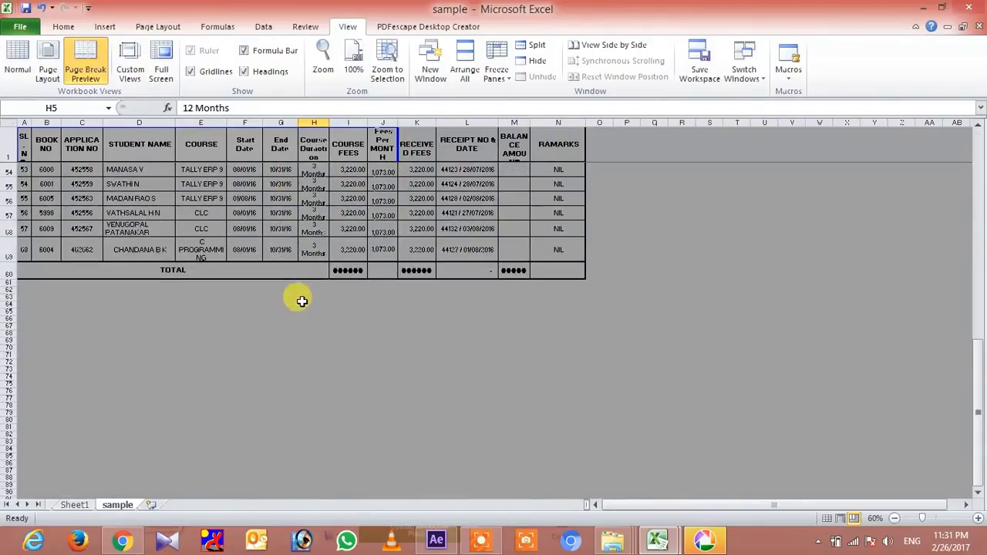
pyautogui.scroll(3, 314, 224)
pyautogui.scroll(5, 315, 224)
pyautogui.scroll(1, 315, 224)
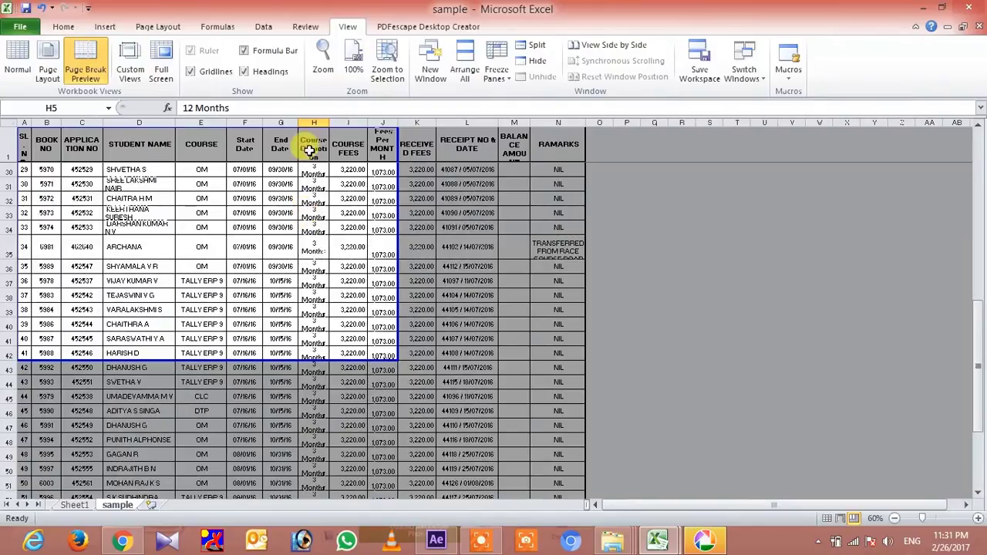
pyautogui.scroll(4, 319, 216)
pyautogui.scroll(6, 323, 224)
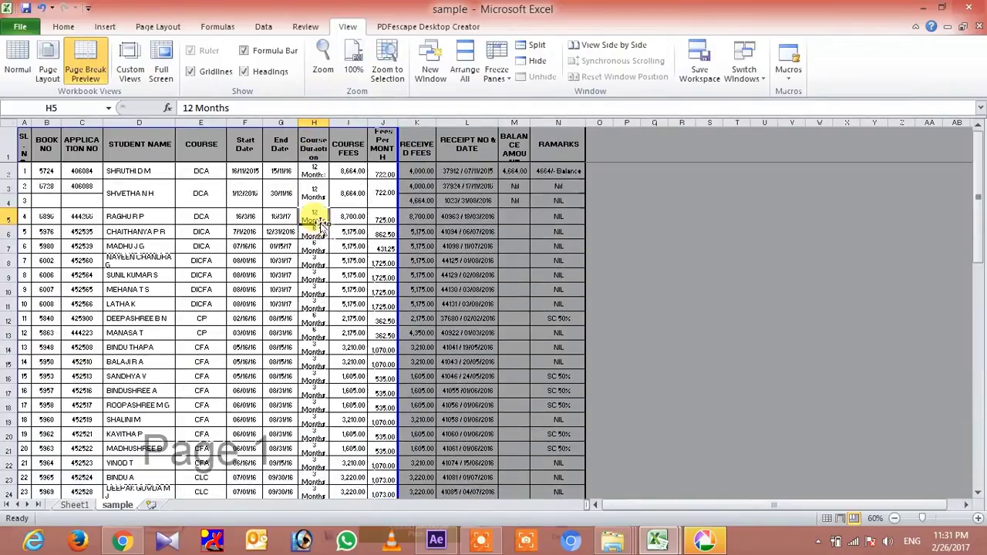
pyautogui.click(21, 28)
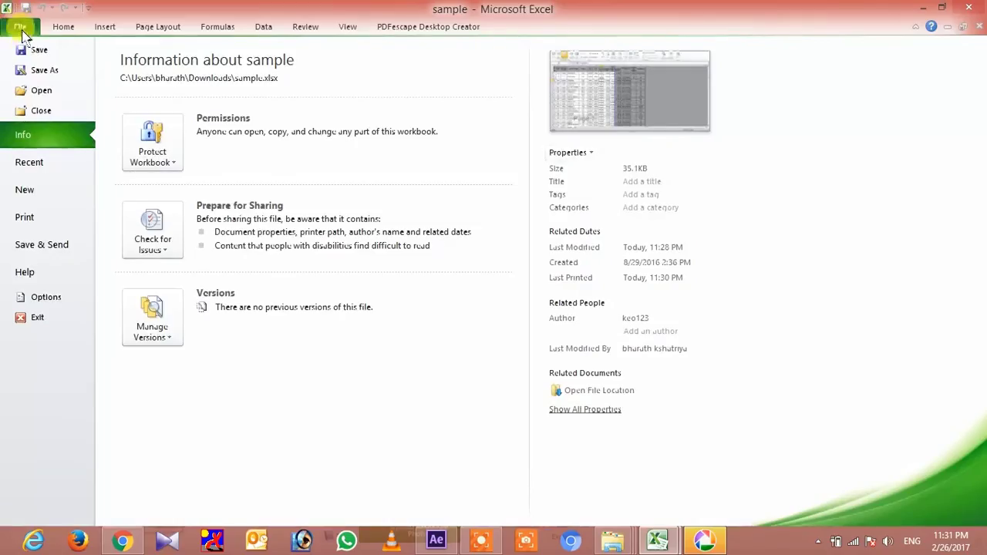
pyautogui.click(25, 218)
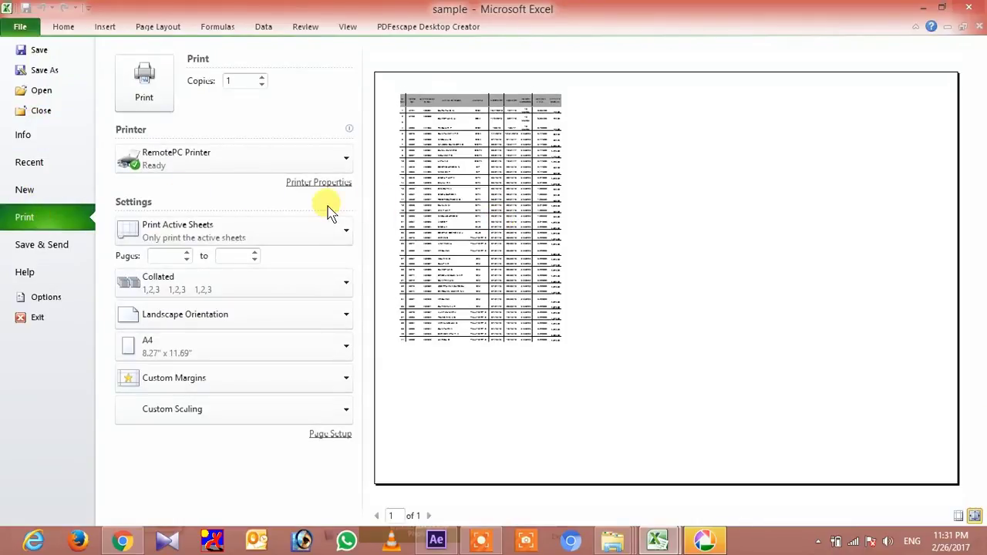
pyautogui.click(62, 29)
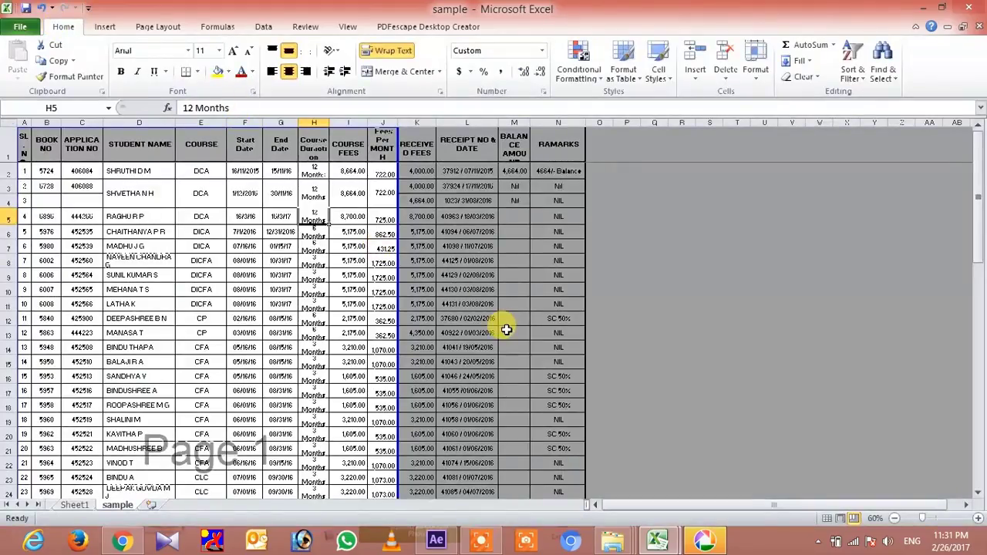
# Drag the right page-break line so page 1 takes in columns up to N
pyautogui.scroll(-5, 506, 329)
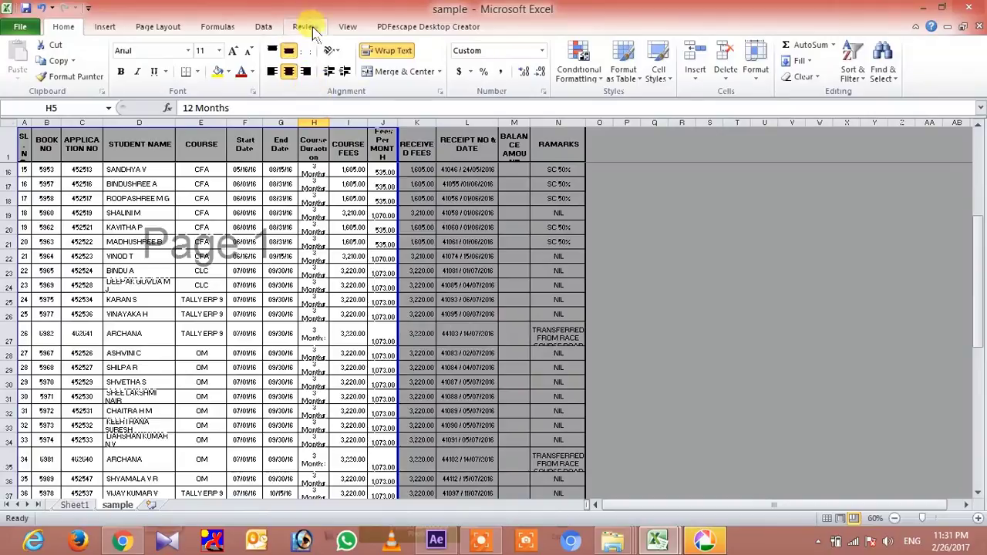
pyautogui.click(347, 28)
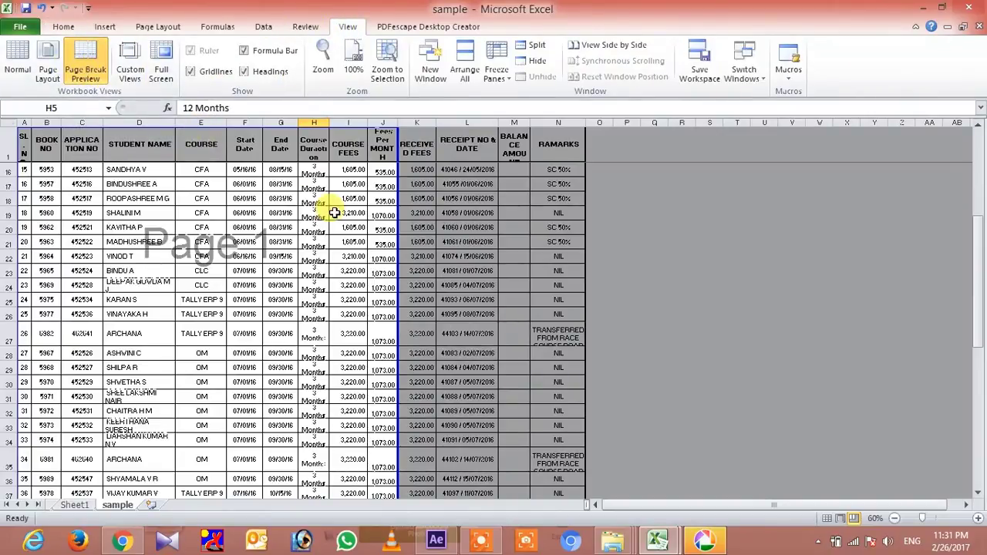
pyautogui.scroll(-3, 449, 282)
pyautogui.scroll(-4, 449, 282)
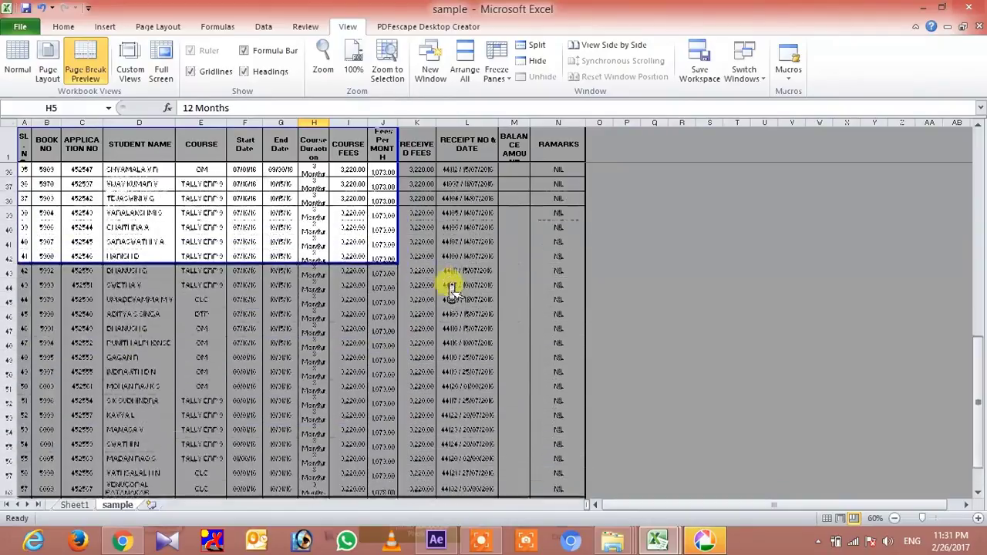
pyautogui.scroll(-3, 449, 283)
pyautogui.scroll(-2, 449, 282)
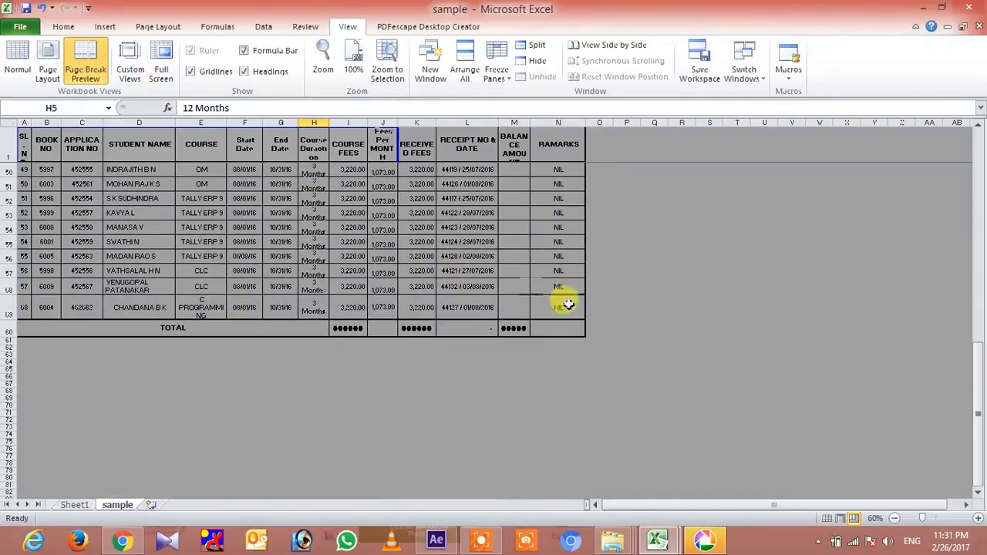
pyautogui.scroll(3, 662, 294)
pyautogui.scroll(3, 661, 294)
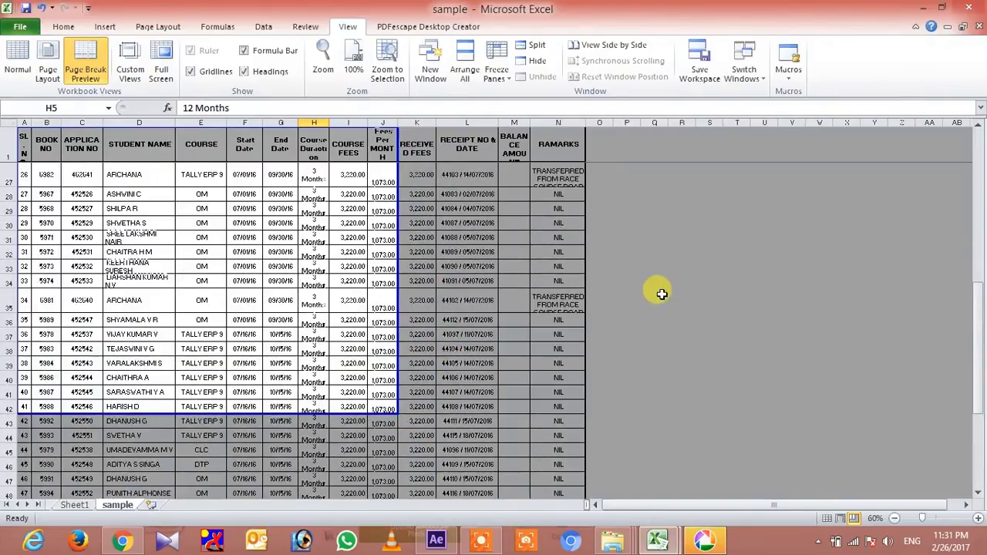
pyautogui.scroll(3, 661, 294)
pyautogui.scroll(3, 662, 294)
pyautogui.moveTo(399, 267); pyautogui.dragTo(595, 274)
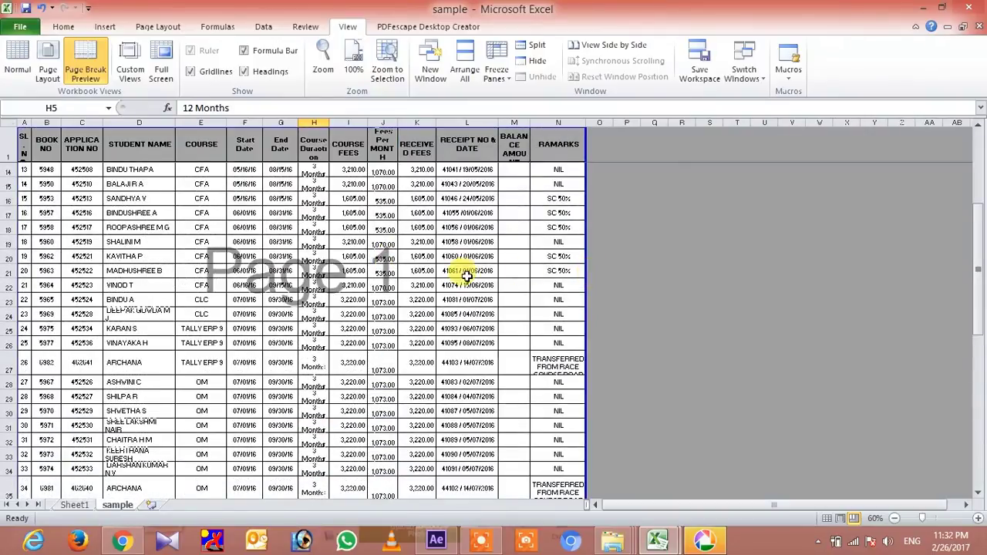
# Drag the bottom page break past row 47 to include the TOTAL row, then return to the top
pyautogui.scroll(-3, 467, 275)
pyautogui.scroll(-5, 466, 276)
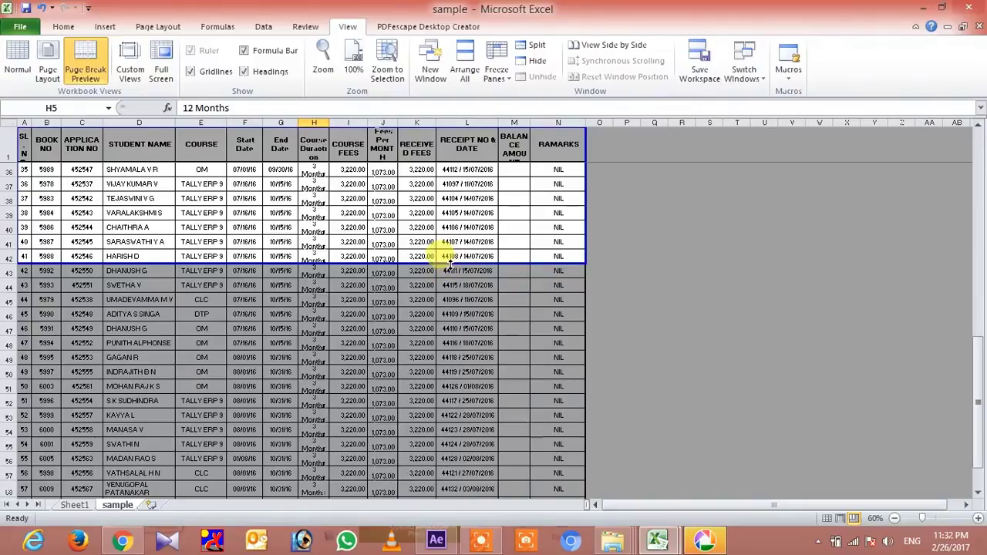
pyautogui.moveTo(451, 263); pyautogui.dragTo(449, 410)
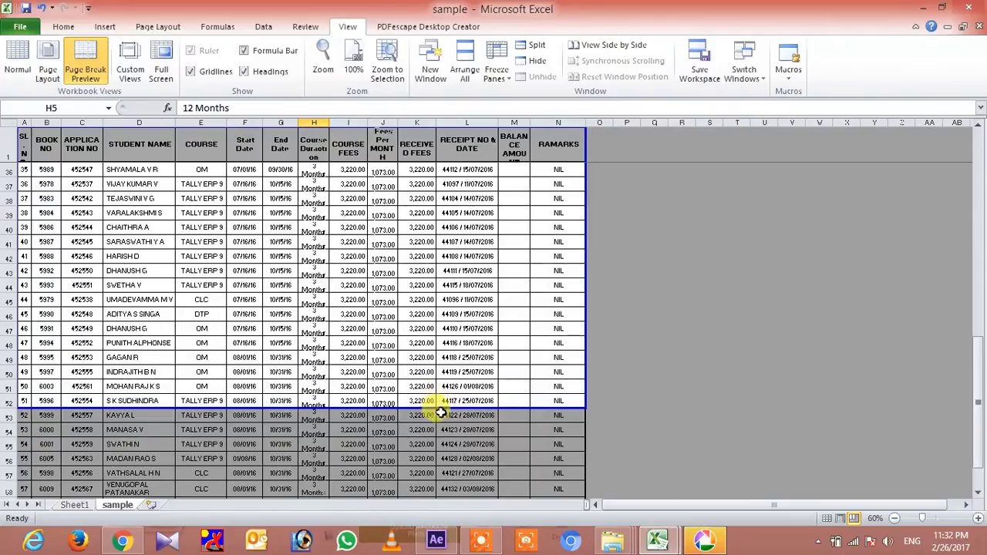
pyautogui.moveTo(441, 411); pyautogui.dragTo(443, 509)
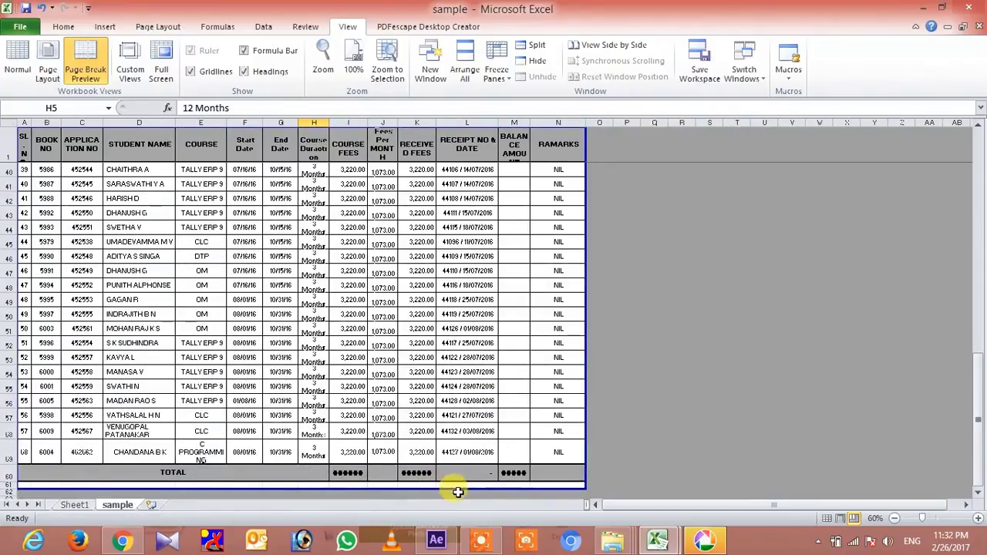
pyautogui.scroll(5, 523, 488)
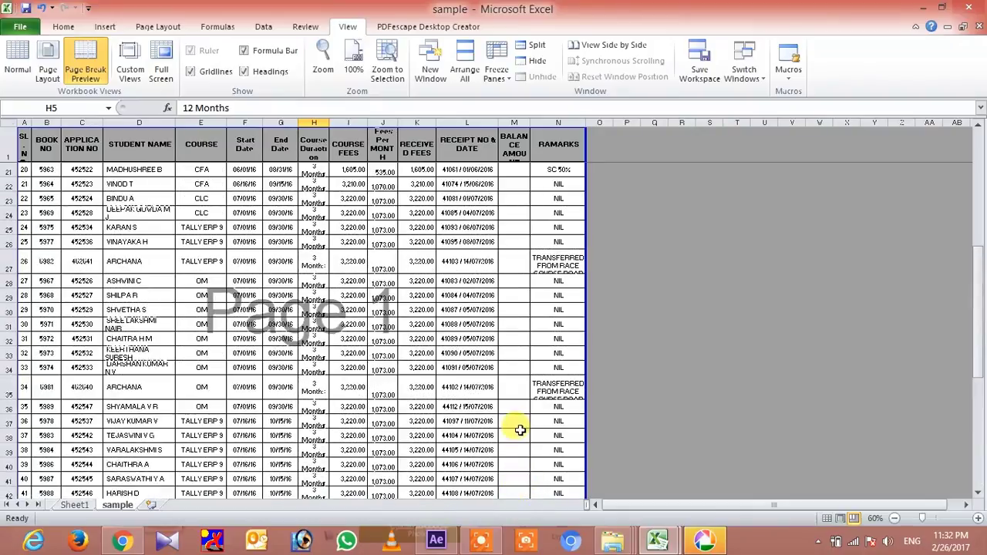
pyautogui.scroll(4, 518, 430)
pyautogui.scroll(4, 520, 430)
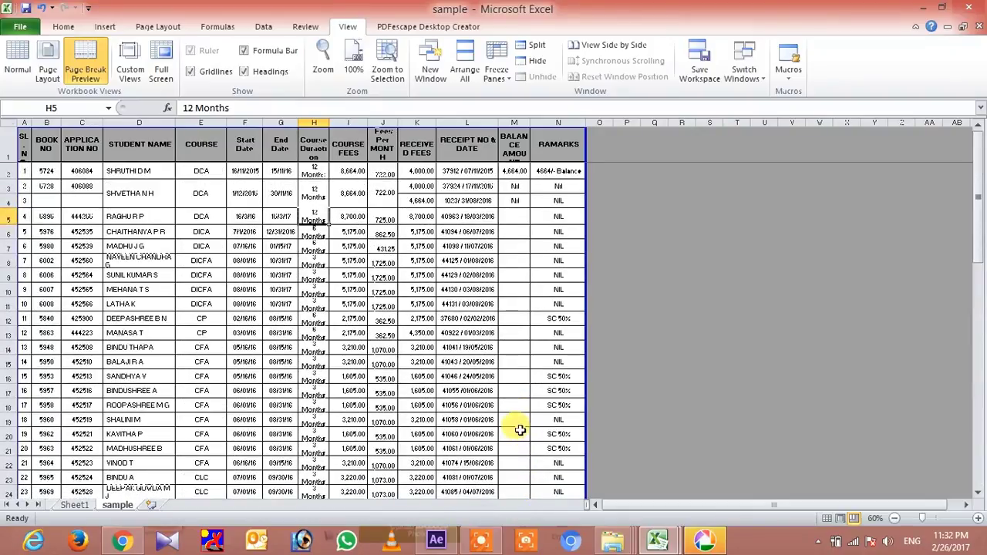
# Toggle between Normal and Page Break Preview from the status bar, ending in Normal view
pyautogui.click(63, 26)
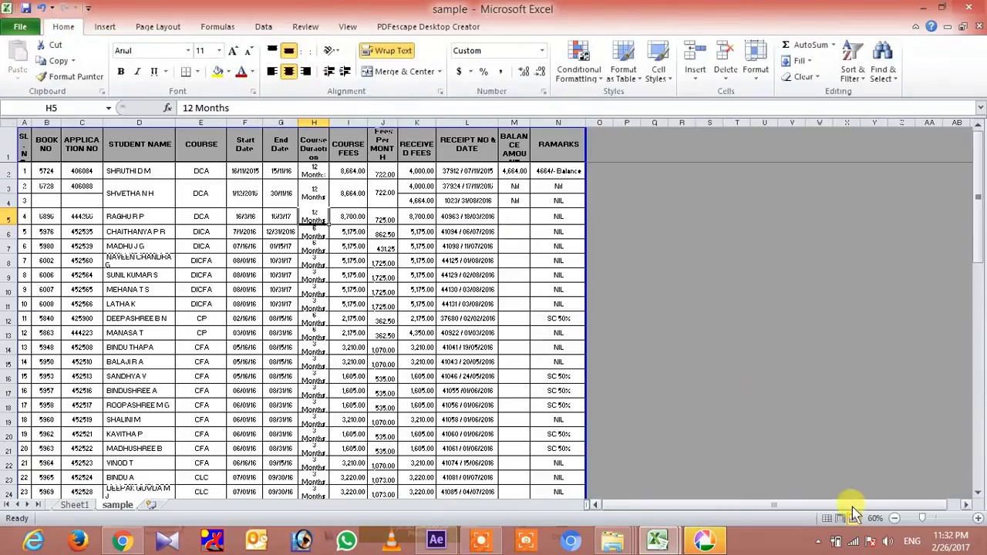
pyautogui.click(826, 518)
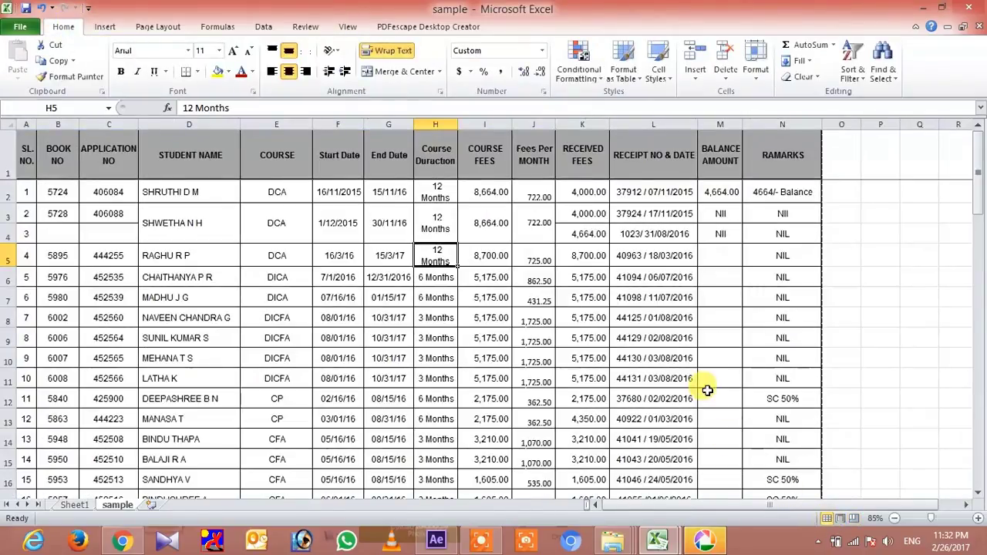
pyautogui.scroll(-3, 708, 390)
pyautogui.scroll(-5, 707, 391)
pyautogui.scroll(4, 707, 390)
pyautogui.scroll(-5, 707, 390)
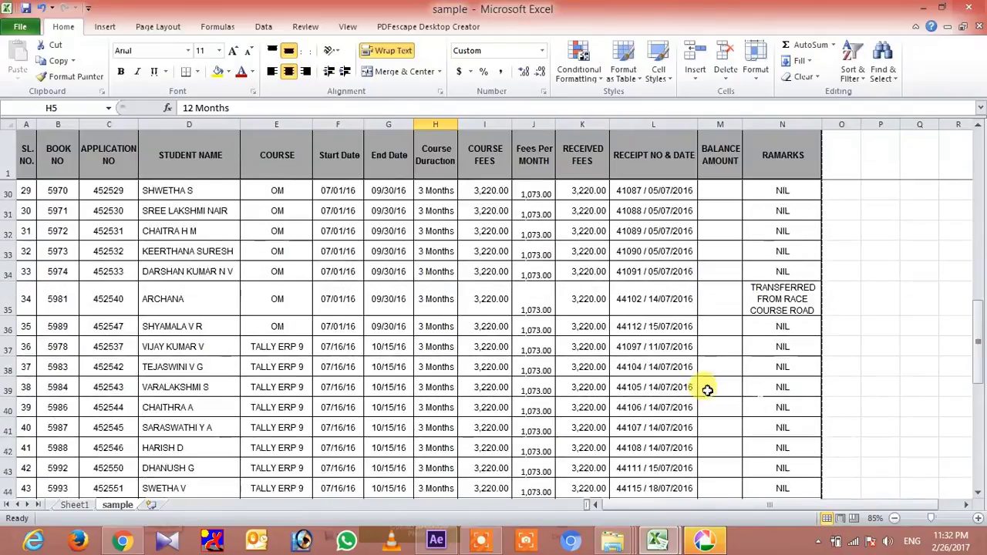
pyautogui.click(854, 518)
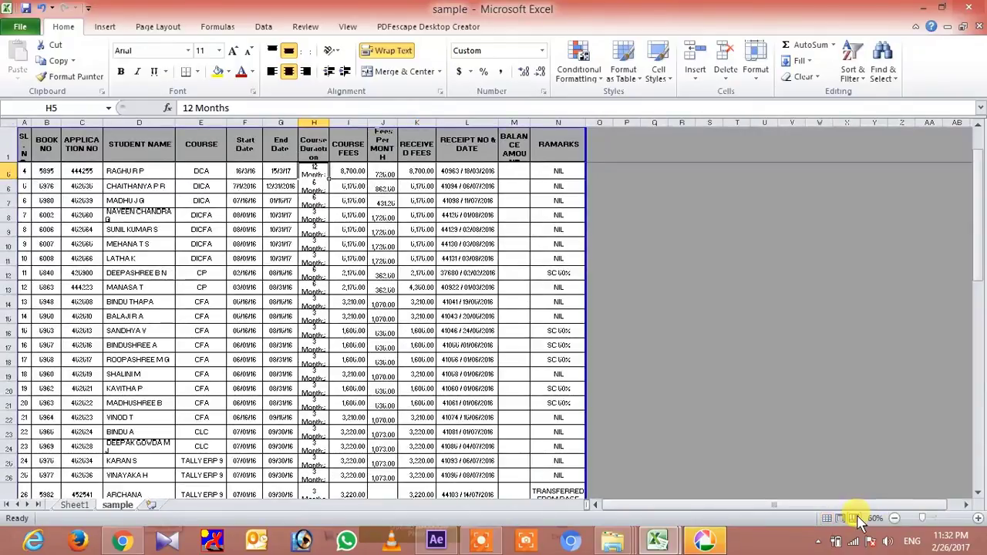
pyautogui.click(827, 519)
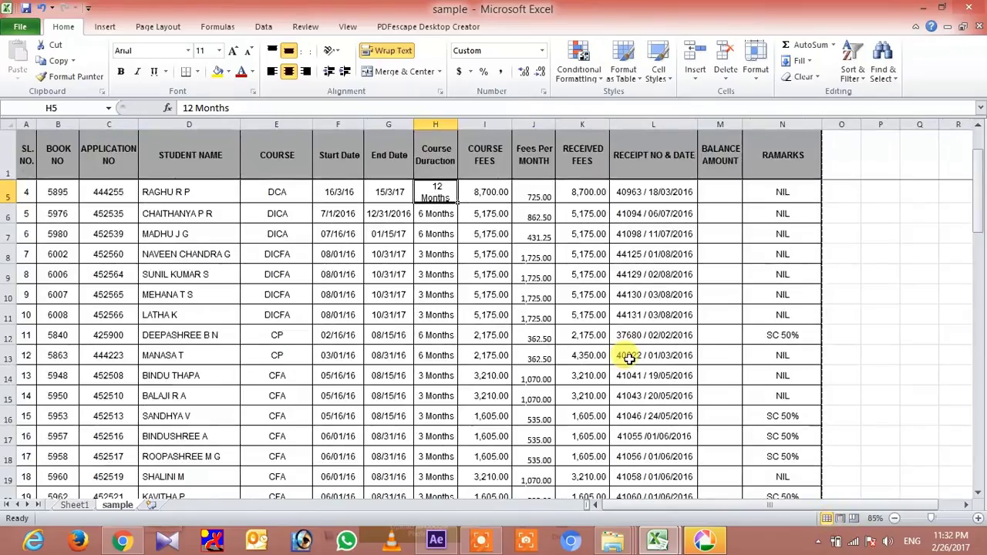
# In File > Print, apply Narrow margins and Portrait orientation to the printout
pyautogui.click(20, 26)
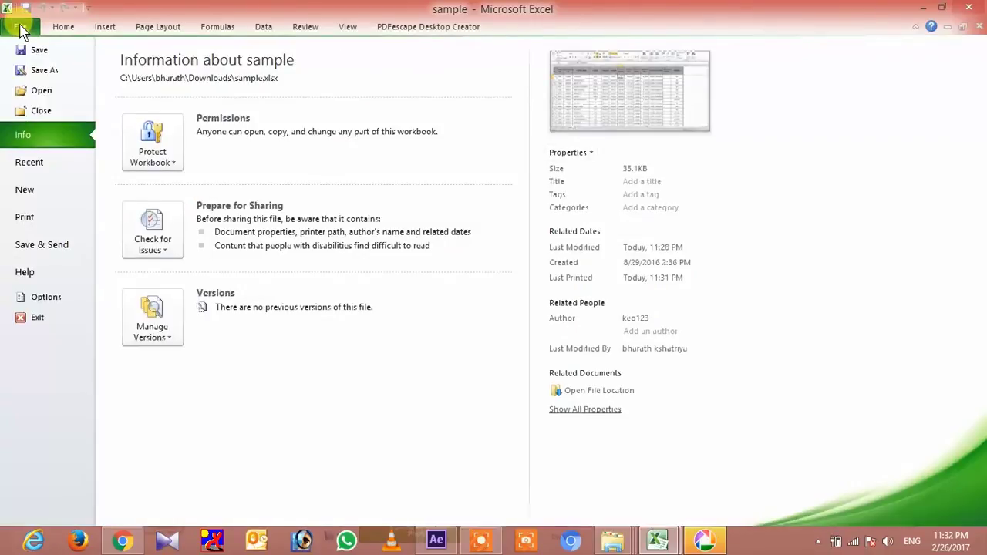
pyautogui.click(34, 216)
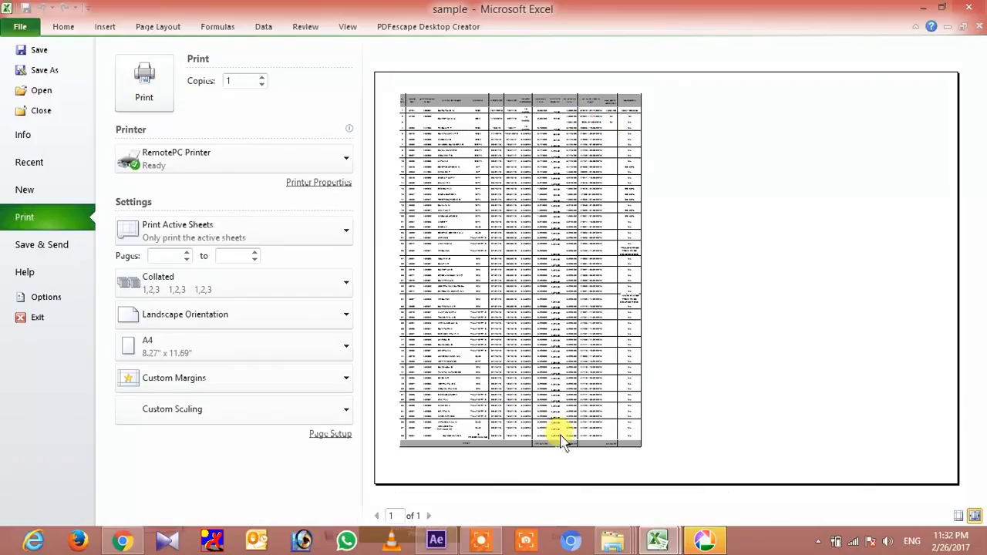
pyautogui.click(333, 386)
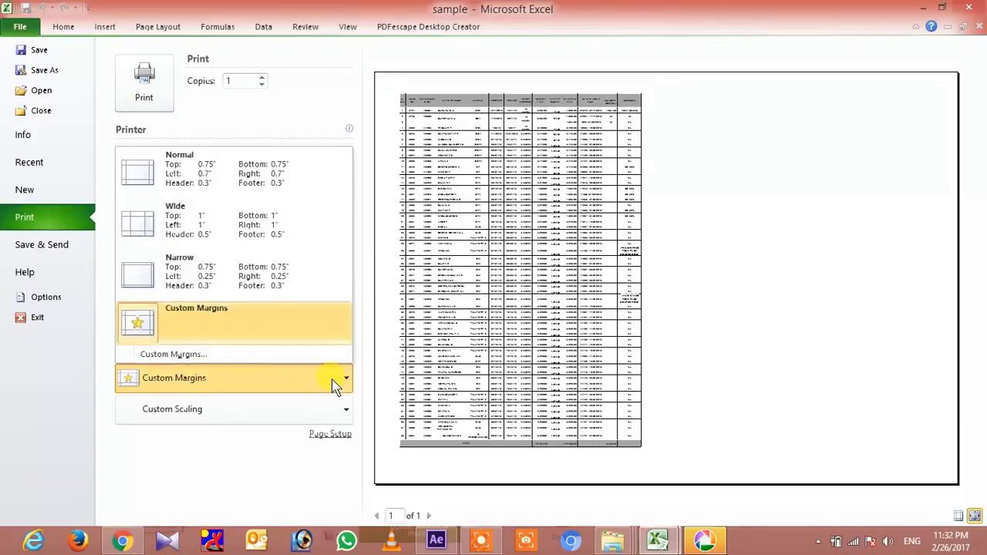
pyautogui.click(321, 298)
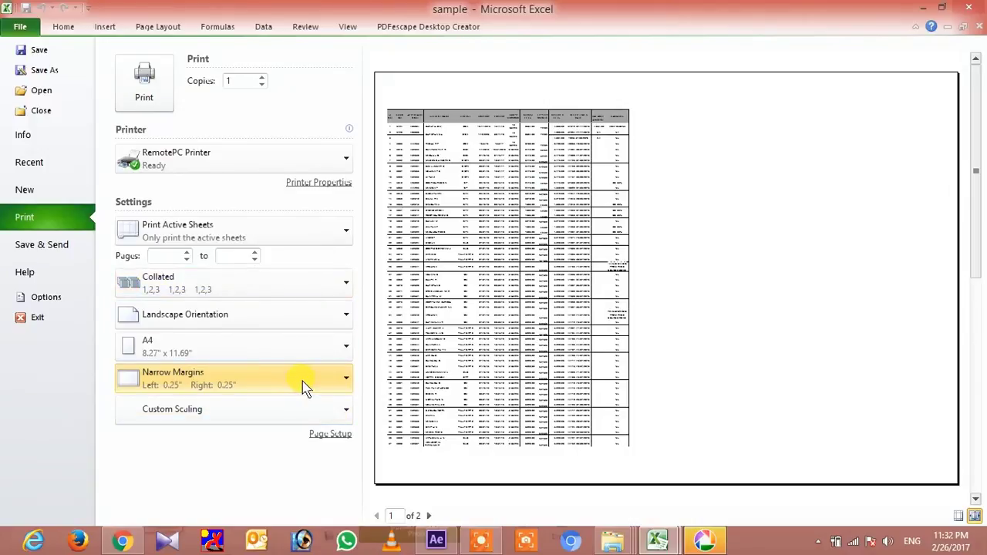
pyautogui.click(275, 312)
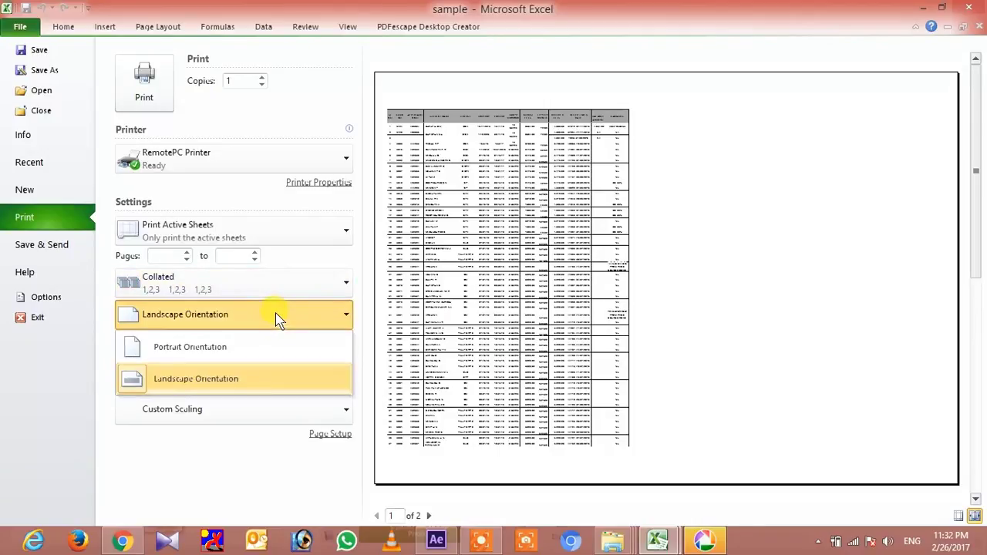
pyautogui.click(255, 348)
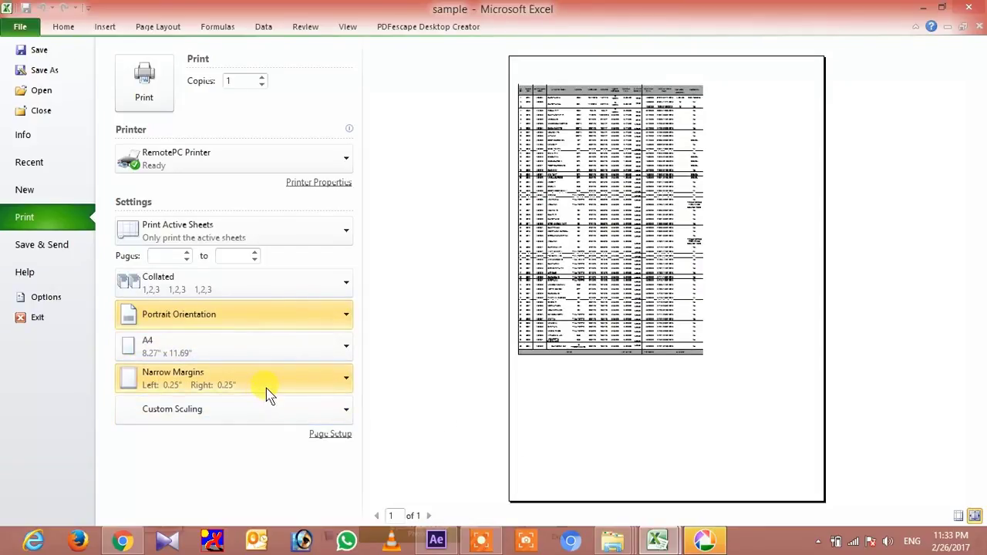
# Adjust the Page Setup scaling percentage over three passes until the register fits one page at 50%
pyautogui.click(336, 436)
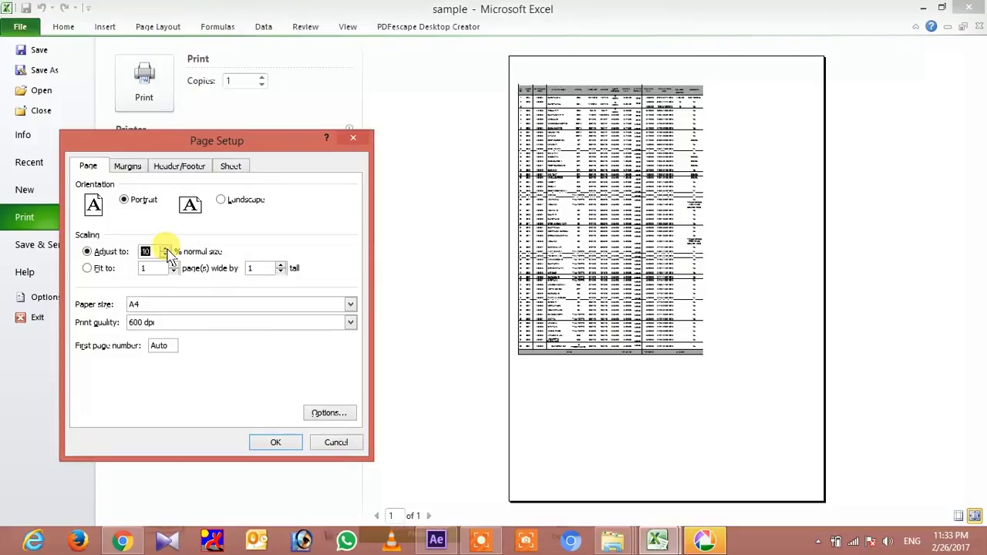
pyautogui.click(280, 446)
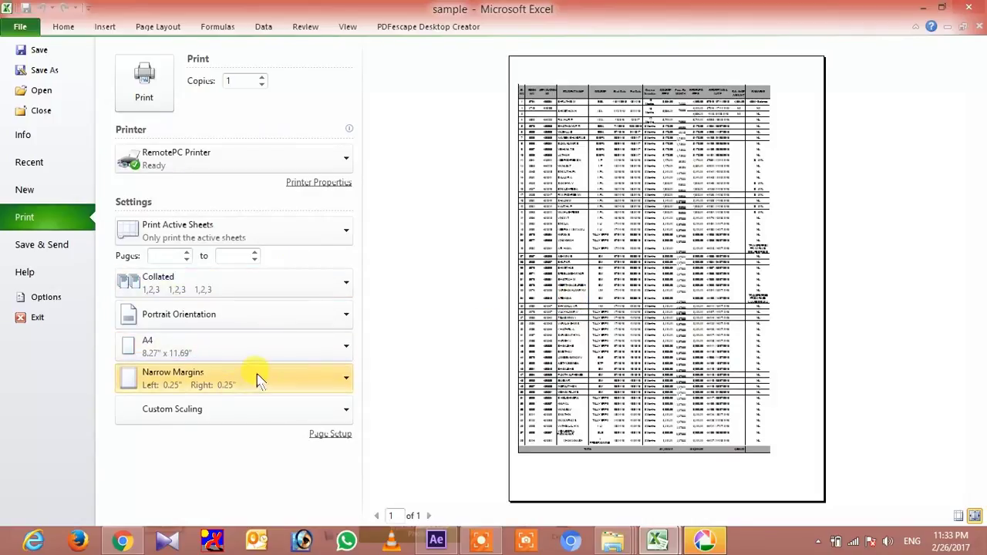
pyautogui.click(326, 437)
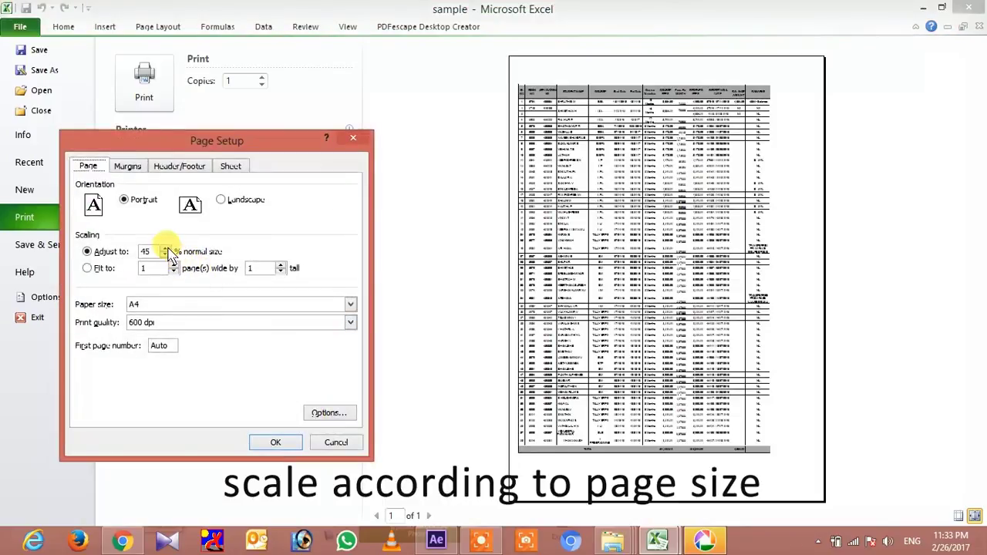
pyautogui.click(287, 444)
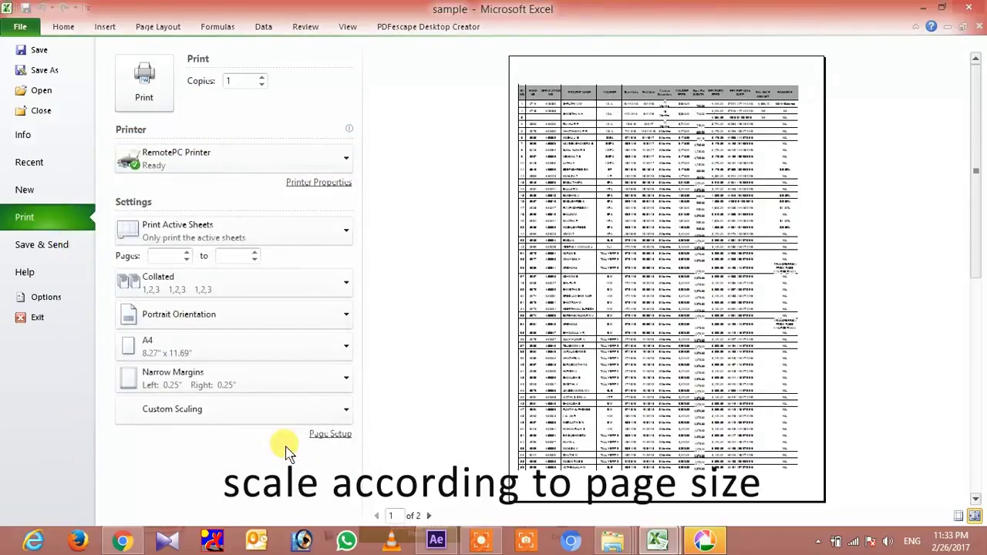
pyautogui.click(340, 436)
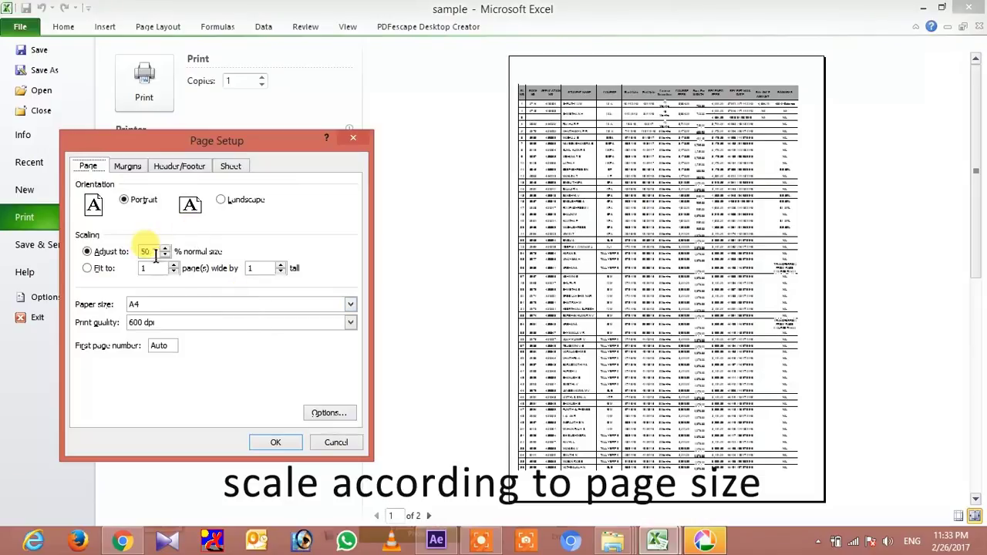
pyautogui.click(275, 442)
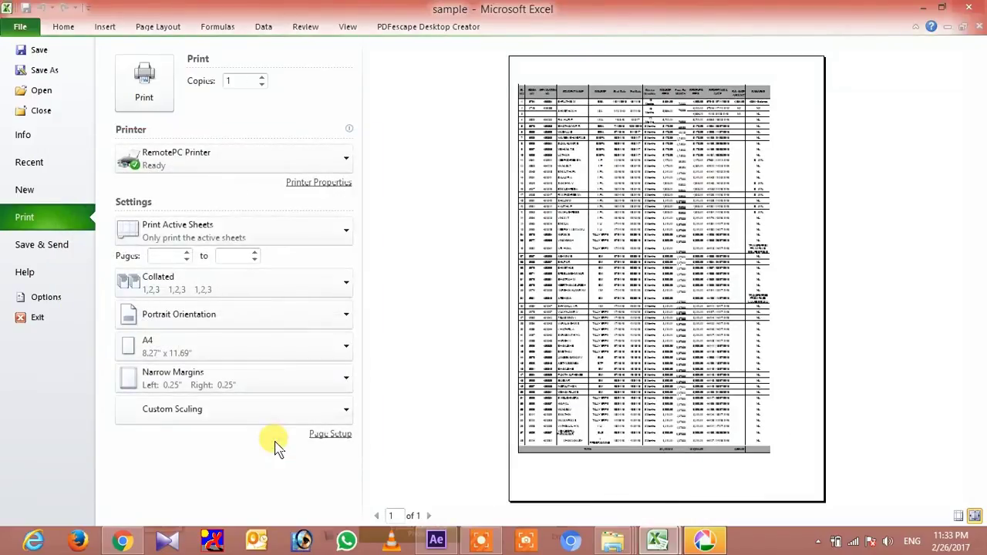